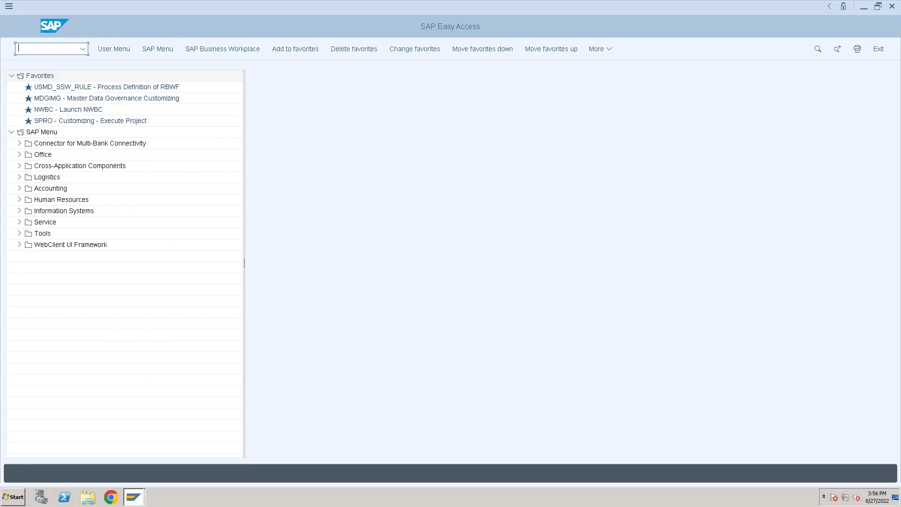
- Start the market data transfer from spreadsheet and move to the Currencies option
{"action": "type", "text": "se80"}
{"action": "key", "text": "Return"}
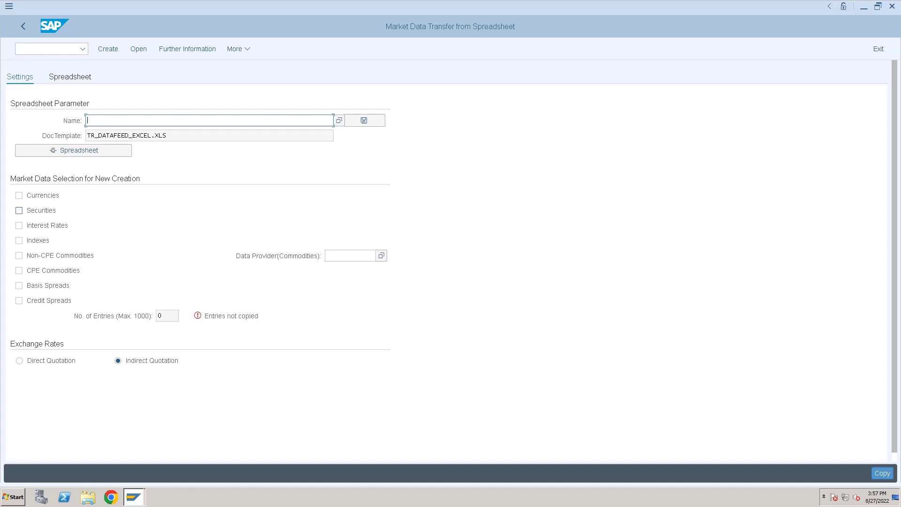
{"action": "key", "text": "Tab"}
- Create the currency-pair spreadsheet, review its 2022-08-27 rows, and open More > Spreadsheet
{"action": "left_click", "coordinate": [108, 49]}
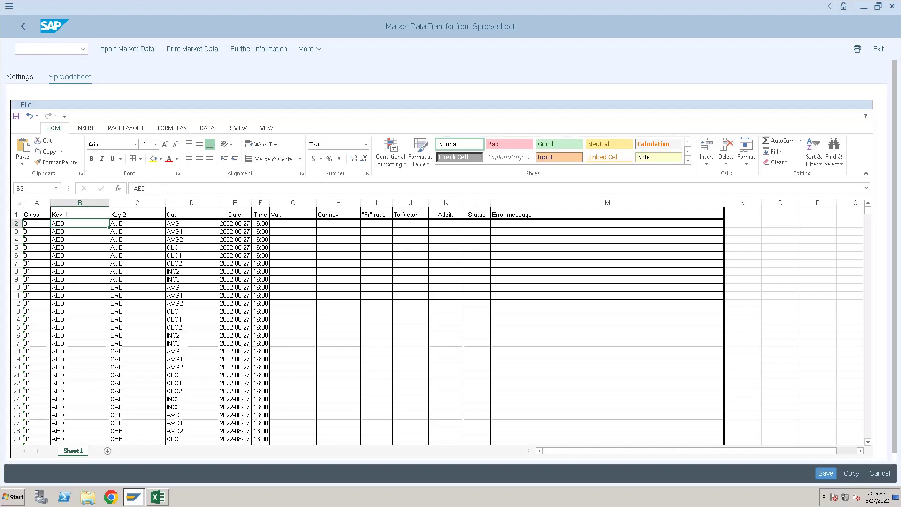
{"action": "left_click", "coordinate": [191, 255]}
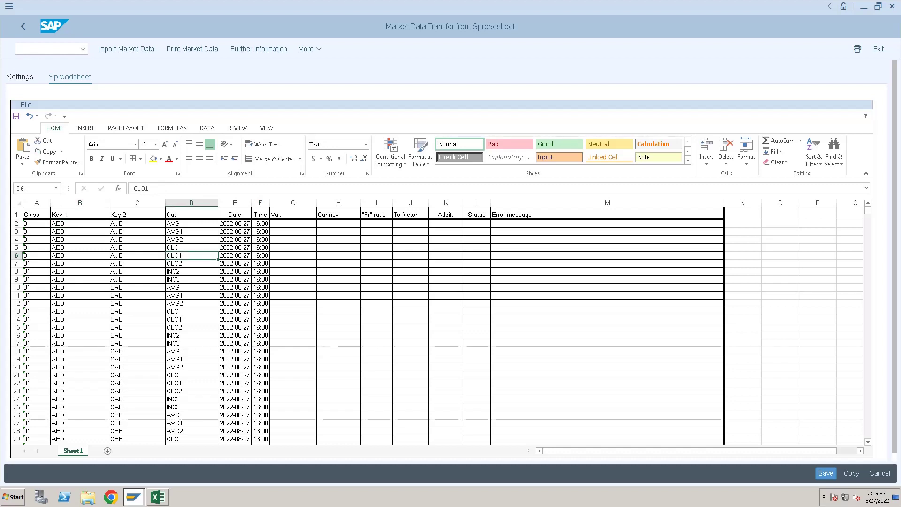
{"action": "left_click_drag", "start_coordinate": [234, 224], "coordinate": [235, 303]}
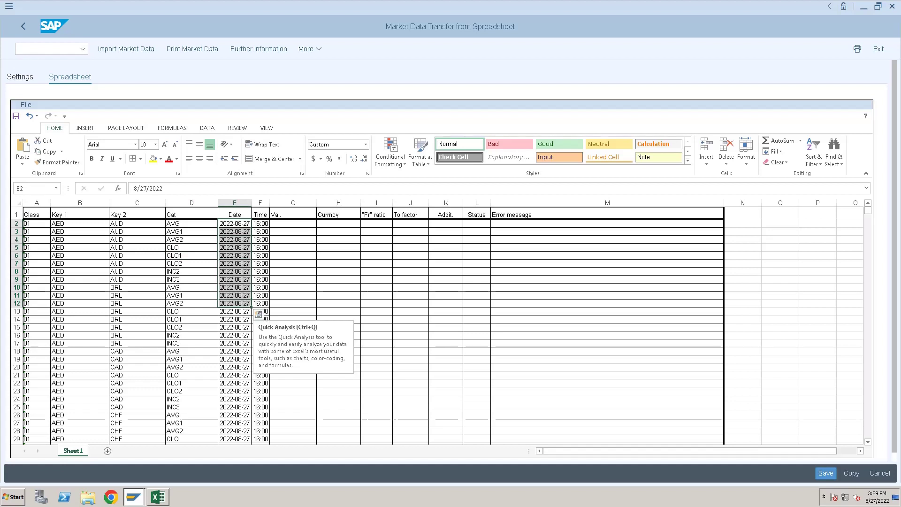
{"action": "left_click", "coordinate": [292, 240]}
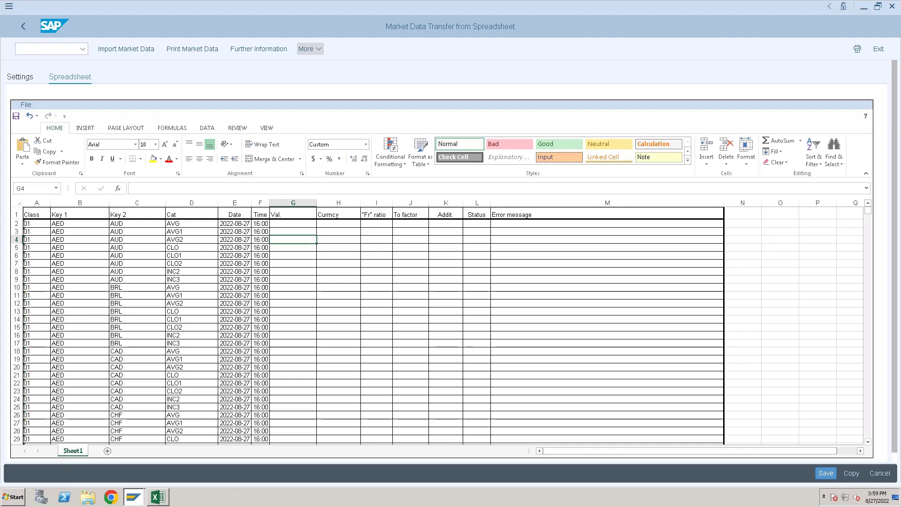
{"action": "left_click", "coordinate": [307, 49]}
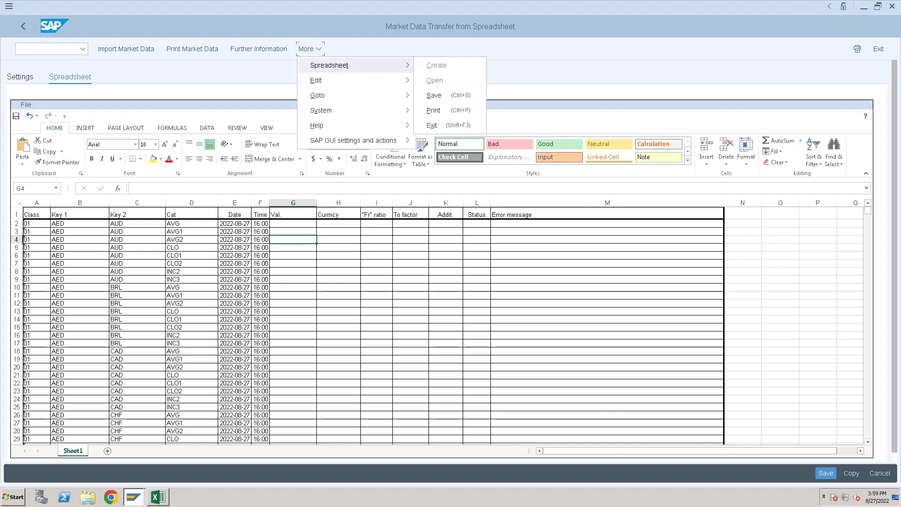
- Save the sheet, keeping the Desktop location and Excel 97-2003 Workbook type
{"action": "left_click", "coordinate": [434, 95]}
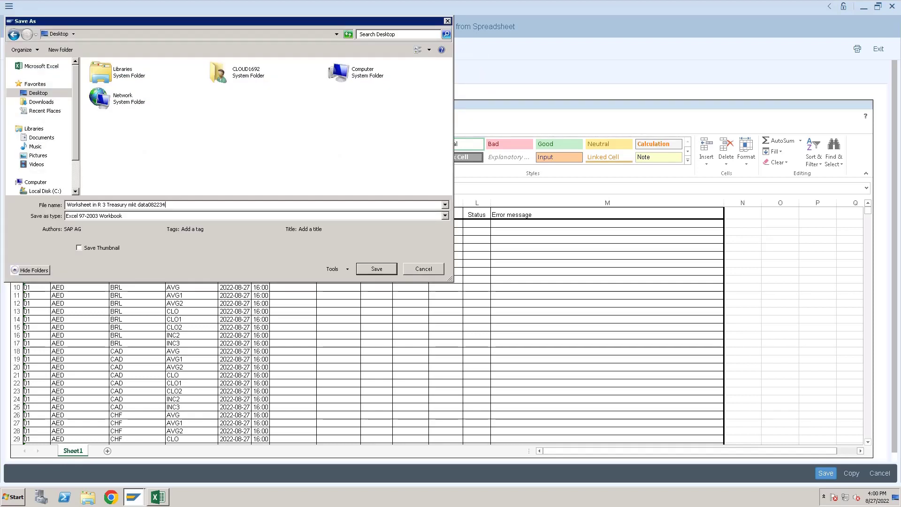
{"action": "key", "text": "Return"}
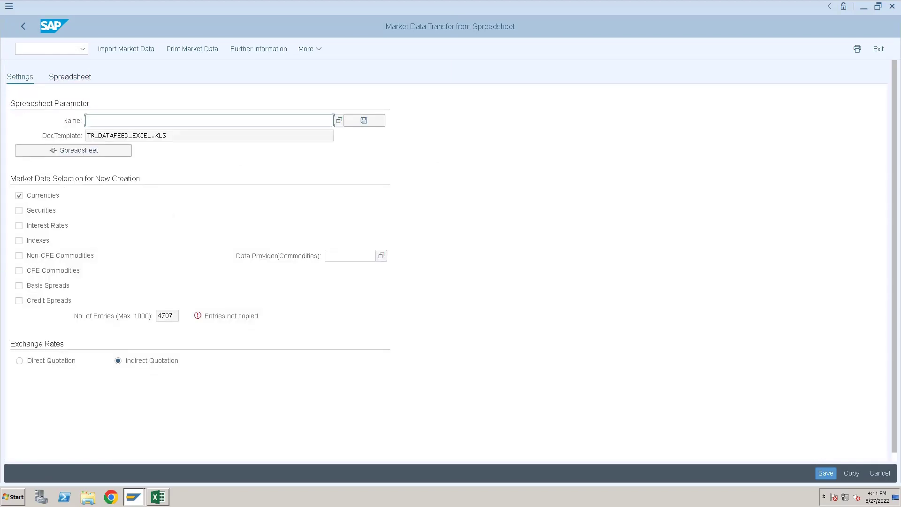
- In Excel, clear every rate row from row 6 to the end of the sheet
{"action": "key", "text": "alt+Tab"}
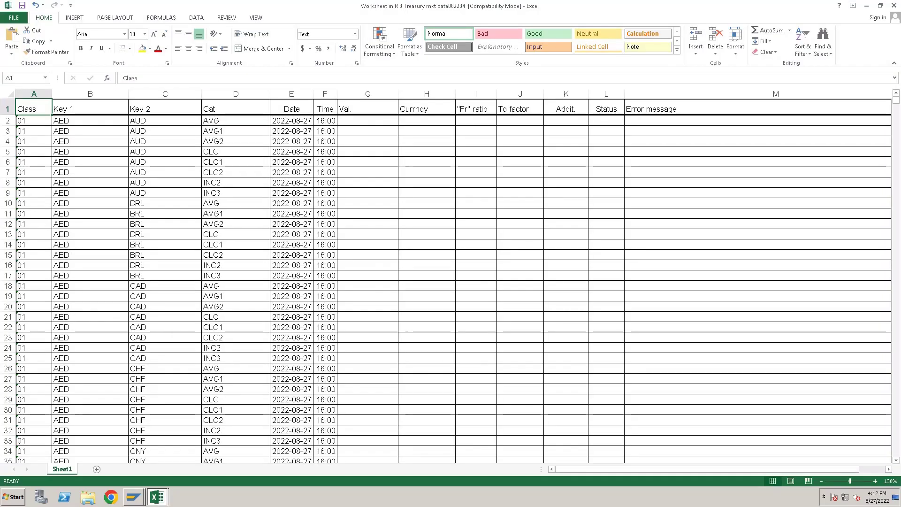
{"action": "left_click", "coordinate": [8, 162]}
{"action": "key", "text": "ctrl+shift+Down"}
{"action": "key", "text": "Delete"}
- Enter 1 as both ratio and factor for the four rows 2–5
{"action": "key", "text": "ctrl+Home"}
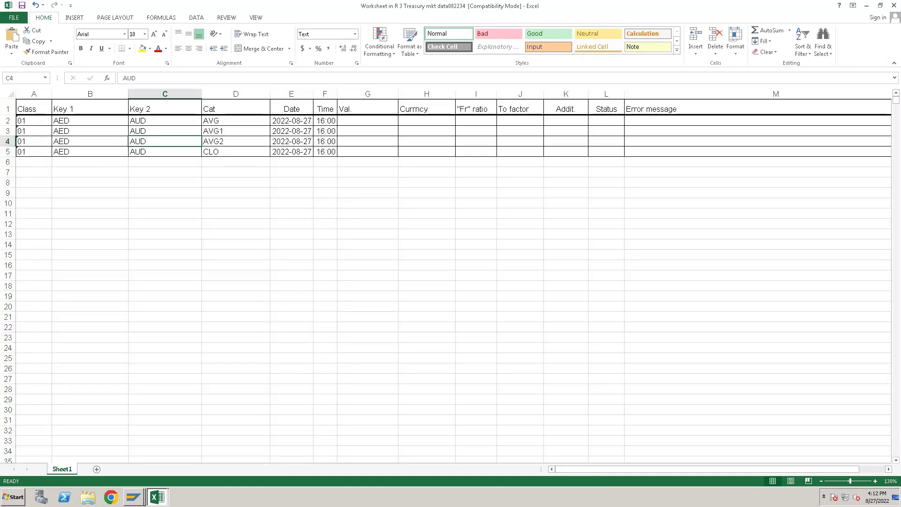
{"action": "key", "text": "Right"}
{"action": "key", "text": "Right"}
{"action": "key", "text": "Right"}
{"action": "key", "text": "Right"}
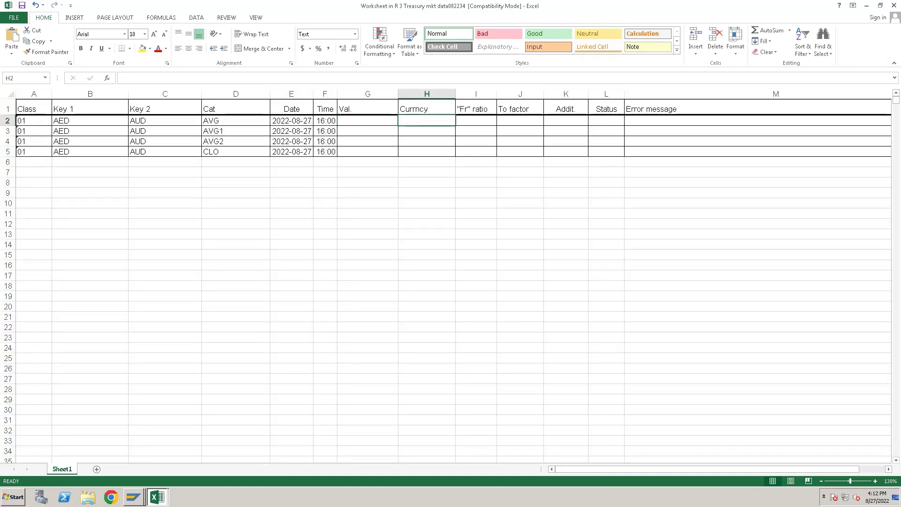
{"action": "key", "text": "Right"}
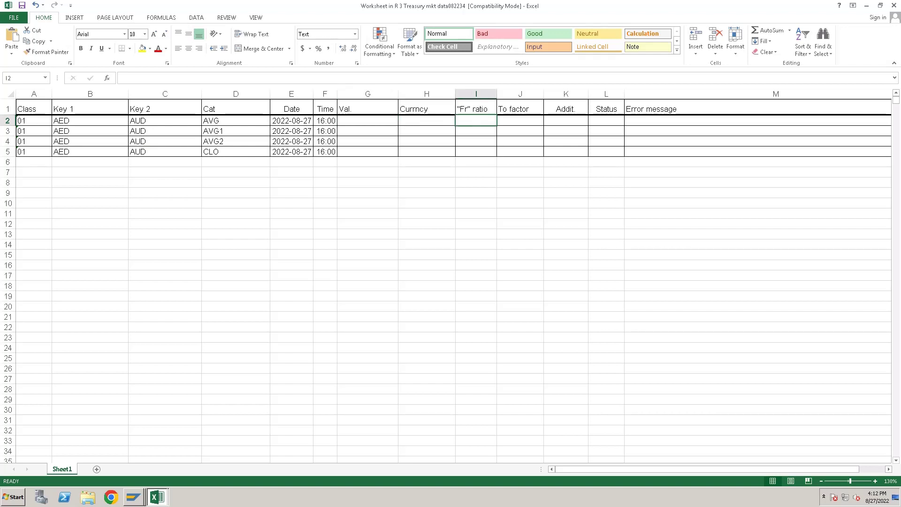
{"action": "type", "text": "1"}
{"action": "key", "text": "Tab"}
{"action": "type", "text": "1"}
{"action": "key", "text": "Return"}
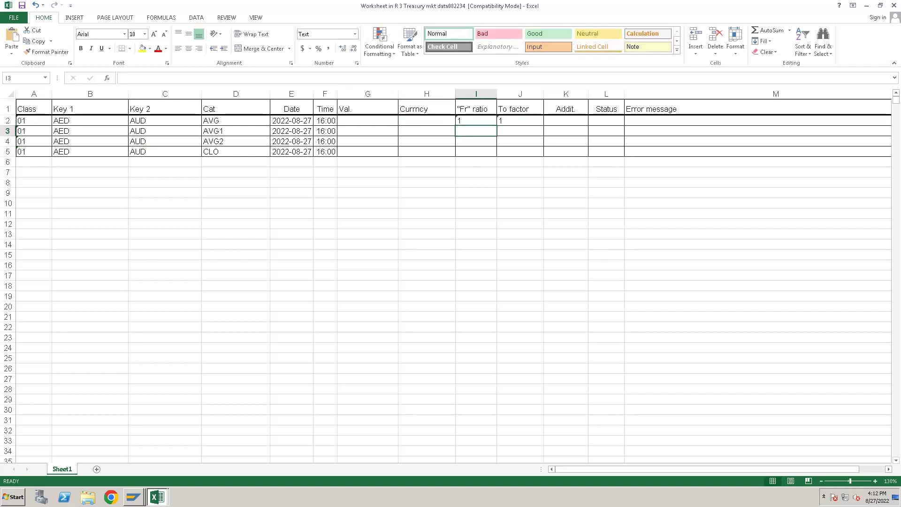
{"action": "type", "text": "1"}
{"action": "key", "text": "Tab"}
{"action": "type", "text": "1"}
{"action": "key", "text": "Return"}
{"action": "type", "text": "1"}
{"action": "key", "text": "Tab"}
{"action": "type", "text": "1"}
{"action": "key", "text": "Left"}
{"action": "type", "text": "1"}
{"action": "key", "text": "Tab"}
{"action": "type", "text": "1"}
{"action": "key", "text": "Left"}
{"action": "key", "text": "Left"}
{"action": "key", "text": "Left"}
{"action": "key", "text": "Up"}
{"action": "key", "text": "Up"}
{"action": "key", "text": "Up"}
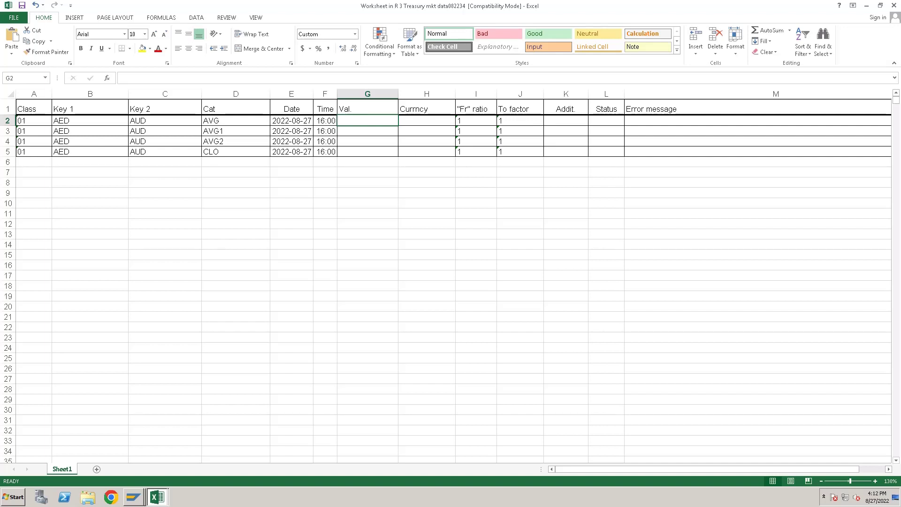
- Set the category to M in D2 and copy it down through row 5
{"action": "key", "text": "Left"}
{"action": "key", "text": "Left"}
{"action": "key", "text": "Left"}
{"action": "key", "text": "shift+Down"}
{"action": "key", "text": "shift+Down"}
{"action": "key", "text": "shift+Down"}
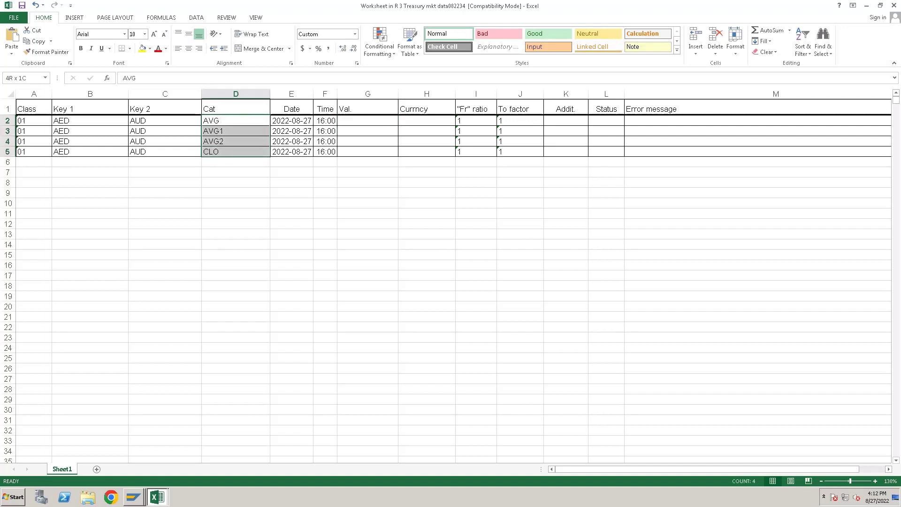
{"action": "key", "text": "Home"}
{"action": "key", "text": "shift+Down"}
{"action": "key", "text": "shift+Down"}
{"action": "key", "text": "shift+Down"}
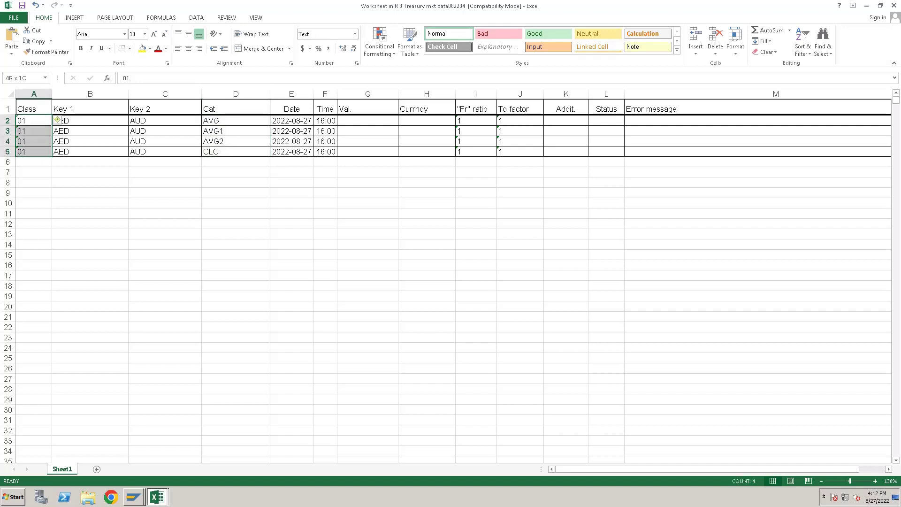
{"action": "key", "text": "Right"}
{"action": "key", "text": "Right"}
{"action": "key", "text": "Right"}
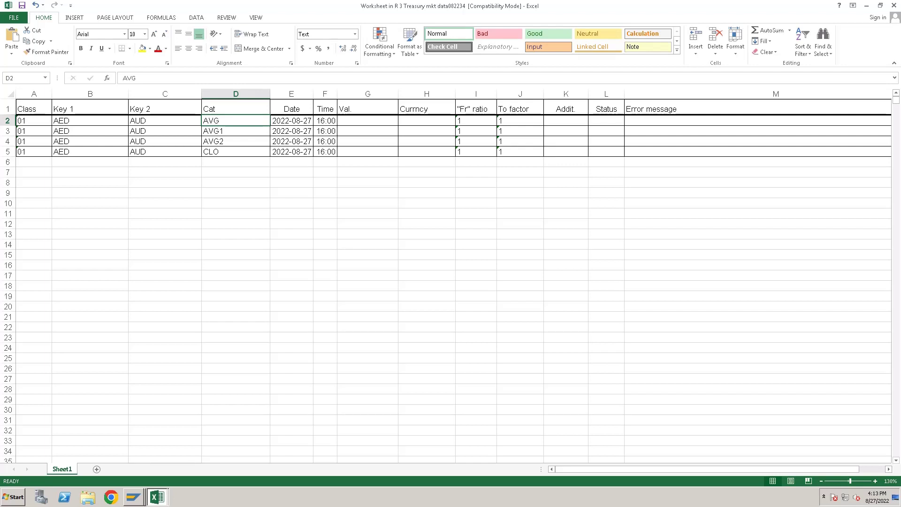
{"action": "key", "text": "ctrl+shift+Down"}
{"action": "key", "text": "shift+BackSpace"}
{"action": "type", "text": "M"}
{"action": "key", "text": "Return"}
{"action": "key", "text": "Up"}
{"action": "key", "text": "ctrl+c"}
{"action": "key", "text": "Down"}
{"action": "key", "text": "shift+Down"}
{"action": "key", "text": "shift+Down"}
{"action": "key", "text": "ctrl+v"}
{"action": "key", "text": "Left"}
{"action": "key", "text": "Left"}
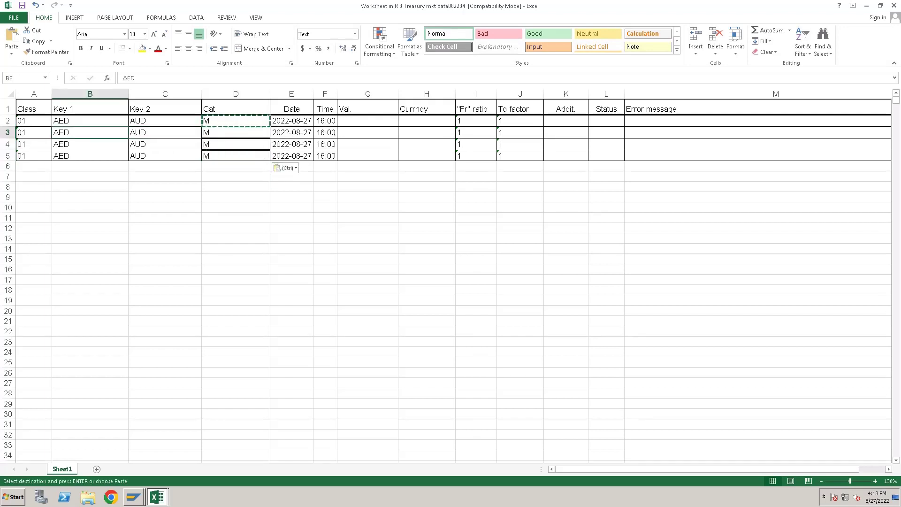
- Change the from-currencies in rows 3–5 to INR, JPY and USD
{"action": "type", "text": "INR"}
{"action": "key", "text": "Return"}
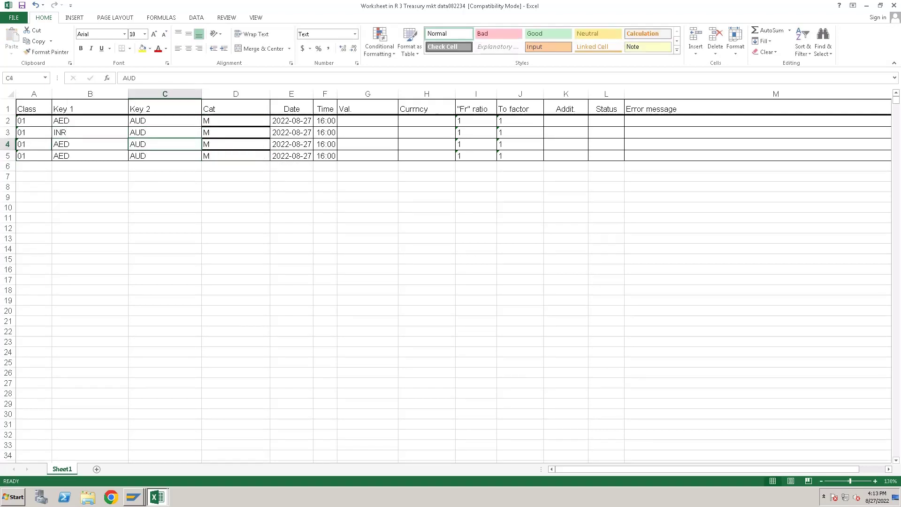
{"action": "type", "text": "JPY"}
{"action": "key", "text": "Return"}
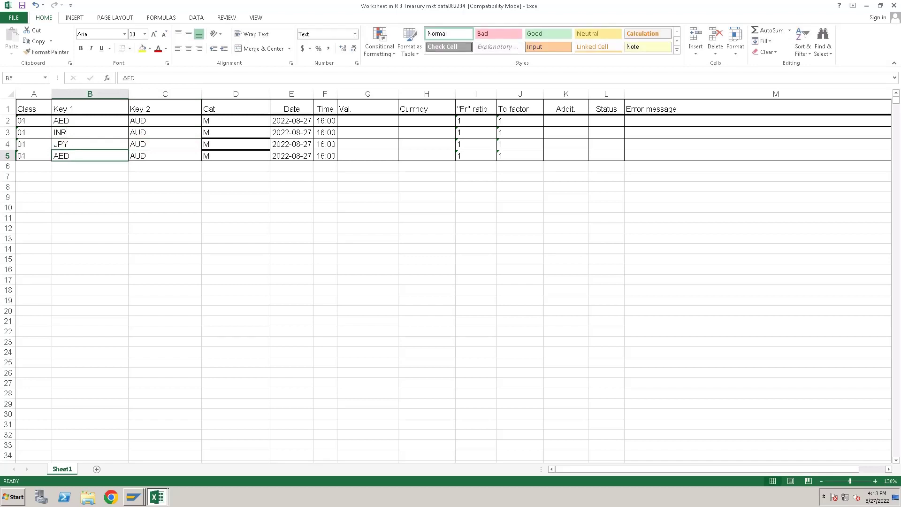
{"action": "type", "text": "USD"}
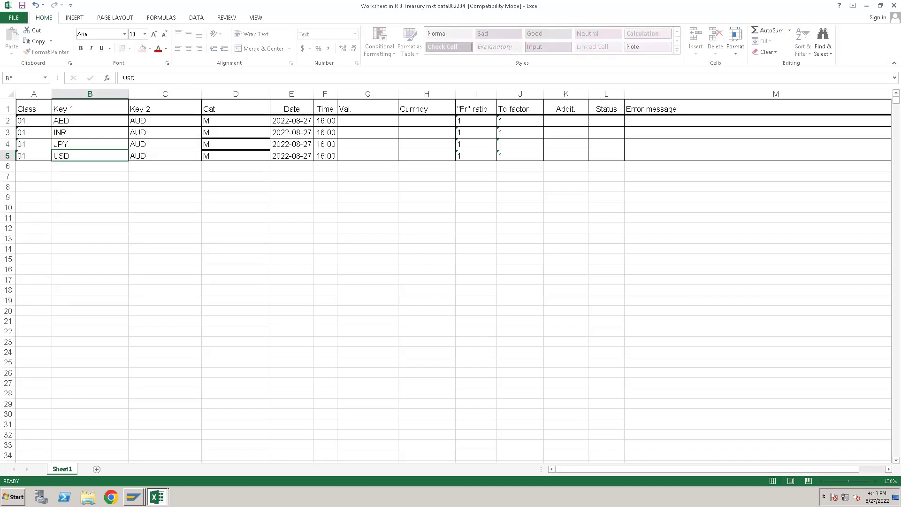
{"action": "key", "text": "Tab"}
{"action": "key", "text": "Tab"}
- Enter rates 10, 50, 100 and 0.8 in the Val column G2:G5
{"action": "key", "text": "Right"}
{"action": "key", "text": "Right"}
{"action": "key", "text": "Up"}
{"action": "key", "text": "Right"}
{"action": "key", "text": "Up"}
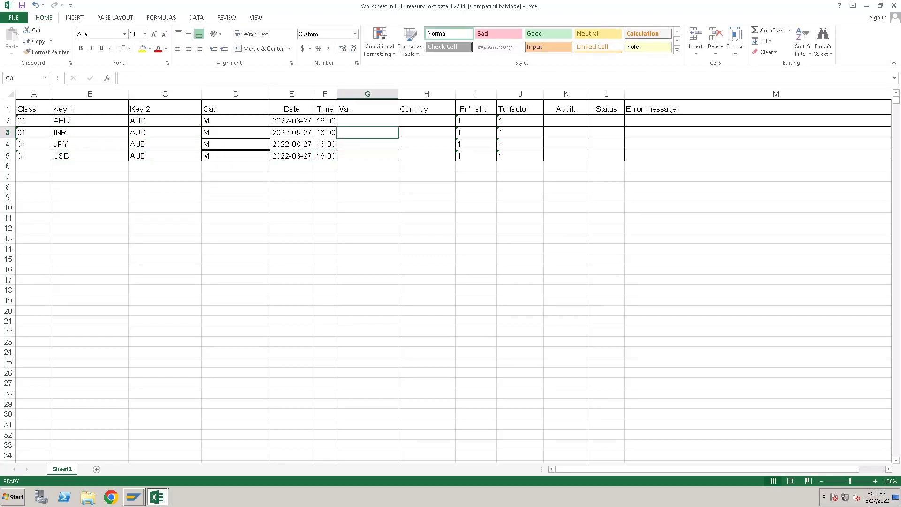
{"action": "key", "text": "Up"}
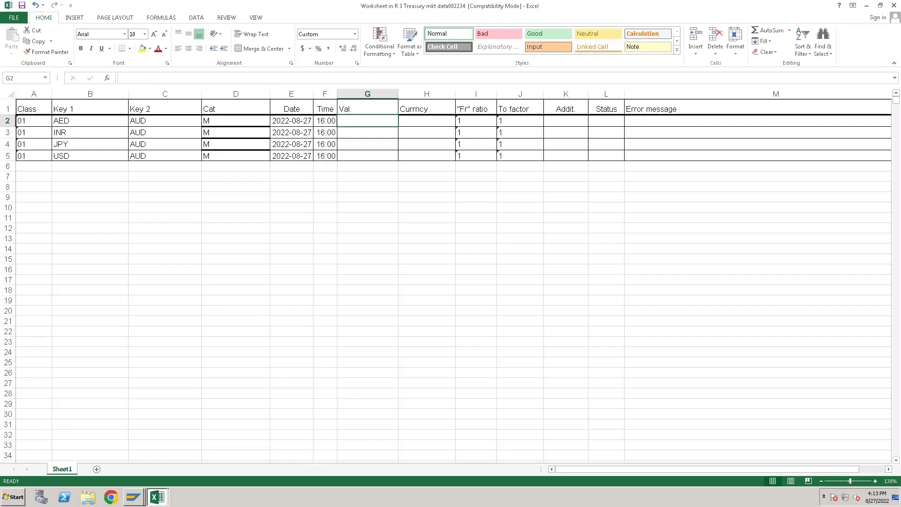
{"action": "type", "text": "10"}
{"action": "key", "text": "Return"}
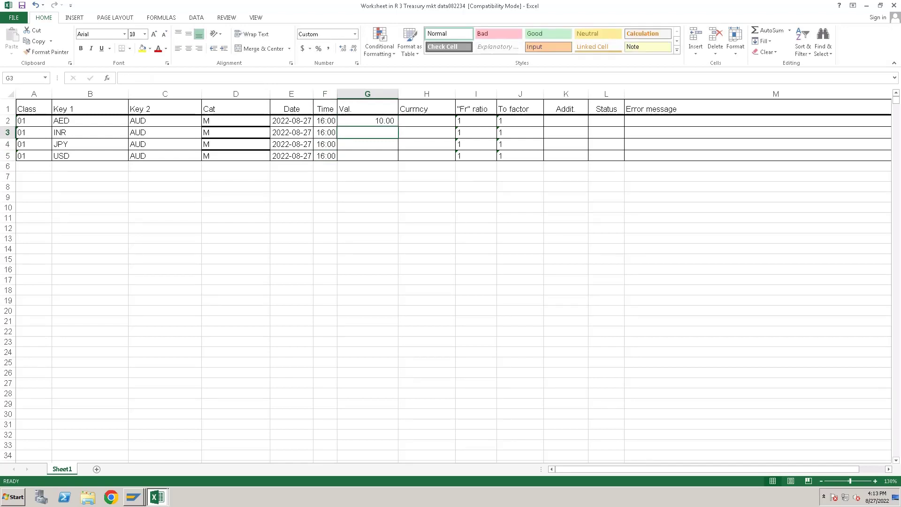
{"action": "type", "text": "50"}
{"action": "key", "text": "Return"}
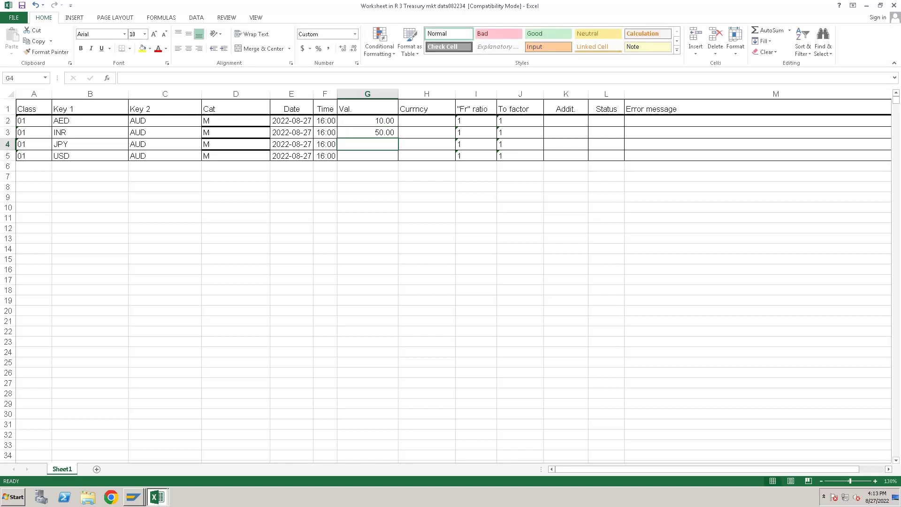
{"action": "type", "text": "1"}
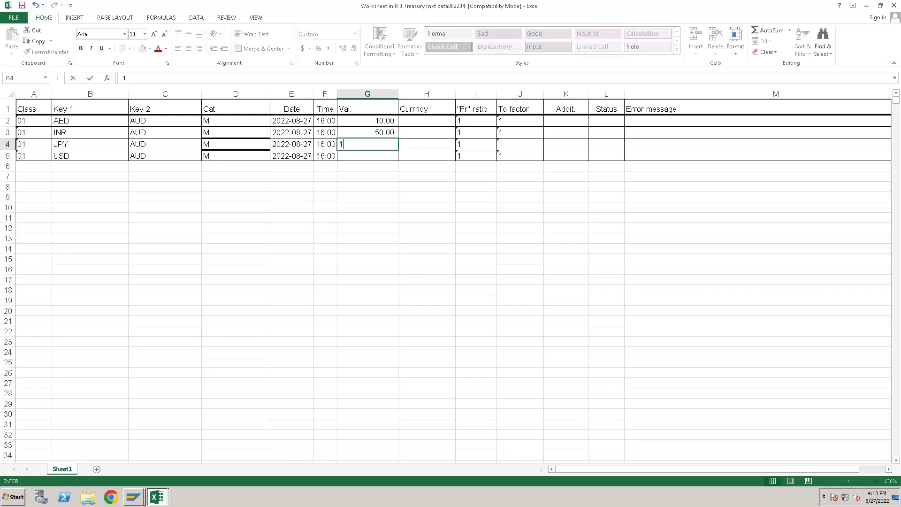
{"action": "type", "text": "00.00"}
{"action": "key", "text": "Return"}
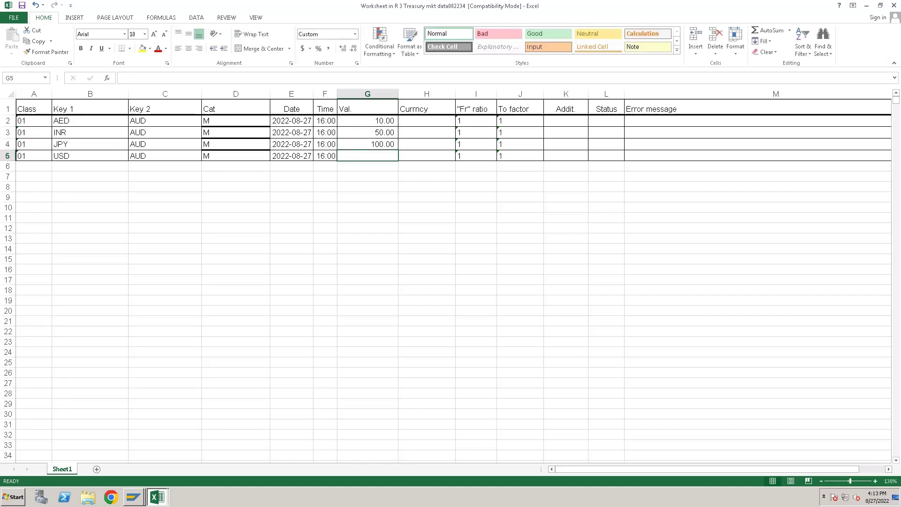
{"action": "type", "text": "0.8"}
{"action": "key", "text": "Return"}
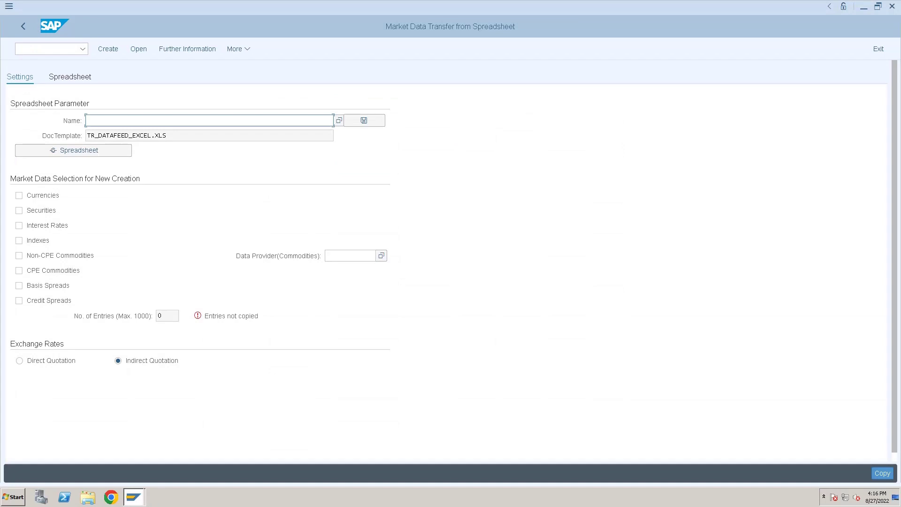
- Tick Currencies and set the spreadsheet name to the edited Desktop treasury market data worksheet
{"action": "key", "text": "Tab"}
{"action": "key", "text": "Tab"}
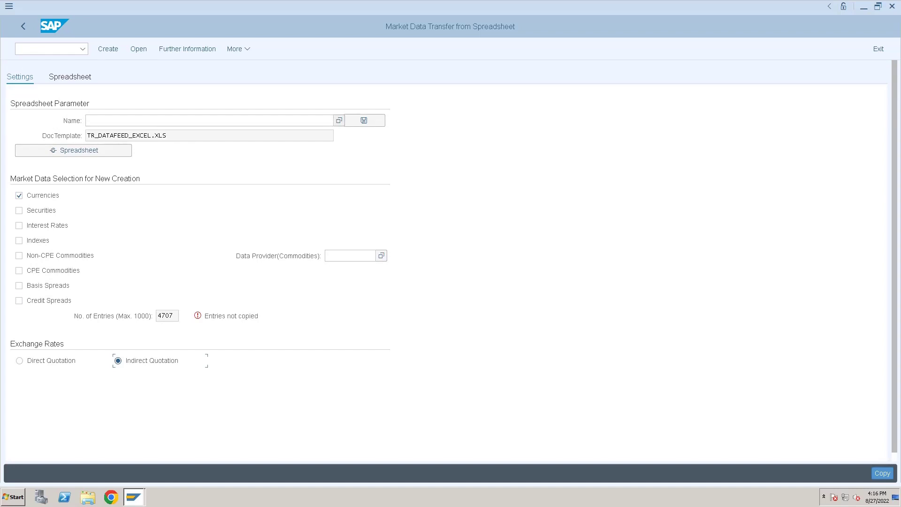
{"action": "key", "text": "Tab"}
{"action": "key", "text": "F4"}
{"action": "left_click", "coordinate": [28, 80]}
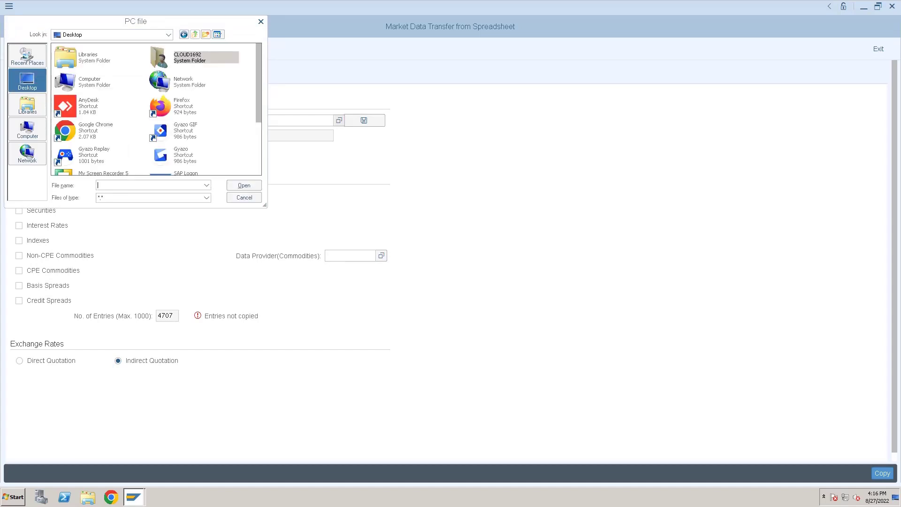
{"action": "scroll", "coordinate": [155, 107], "scroll_direction": "down", "scroll_amount": 3}
{"action": "double_click", "coordinate": [187, 158]}
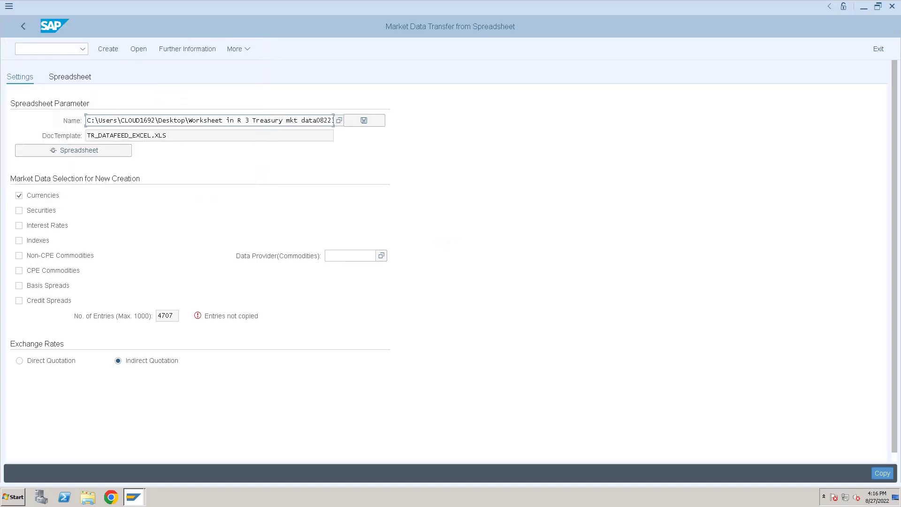
- Load the worksheet, allow and remember file access, and import the four AUD rates
{"action": "key", "text": "Return"}
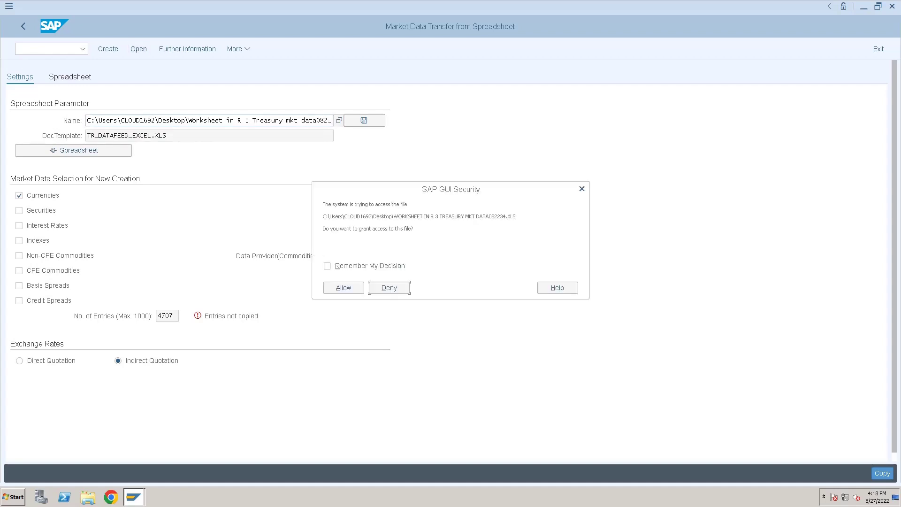
{"action": "key", "text": "shift+Tab"}
{"action": "key", "text": "space"}
{"action": "key", "text": "Return"}
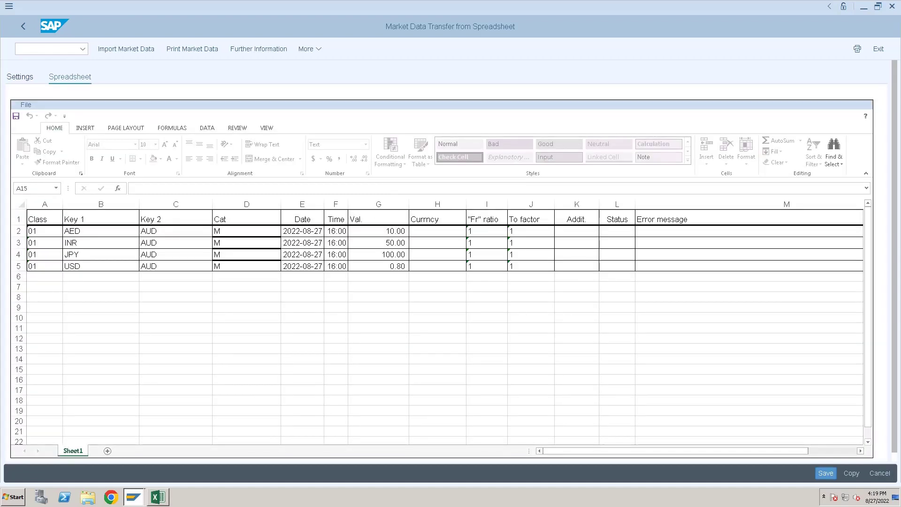
{"action": "left_click", "coordinate": [125, 49]}
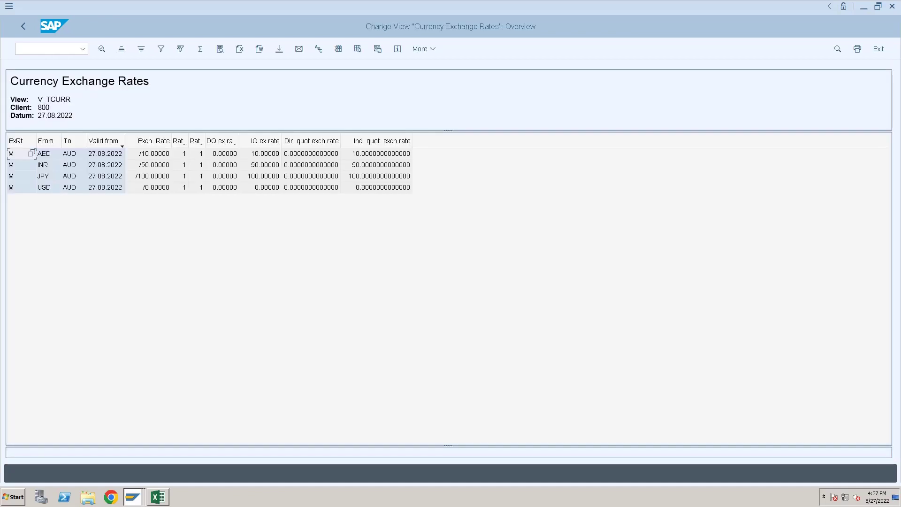
- Step down the OB08 rate list to the USD-to-AUD row
{"action": "key", "text": "Right"}
{"action": "key", "text": "Right"}
{"action": "key", "text": "Down"}
{"action": "key", "text": "Down"}
{"action": "key", "text": "Down"}
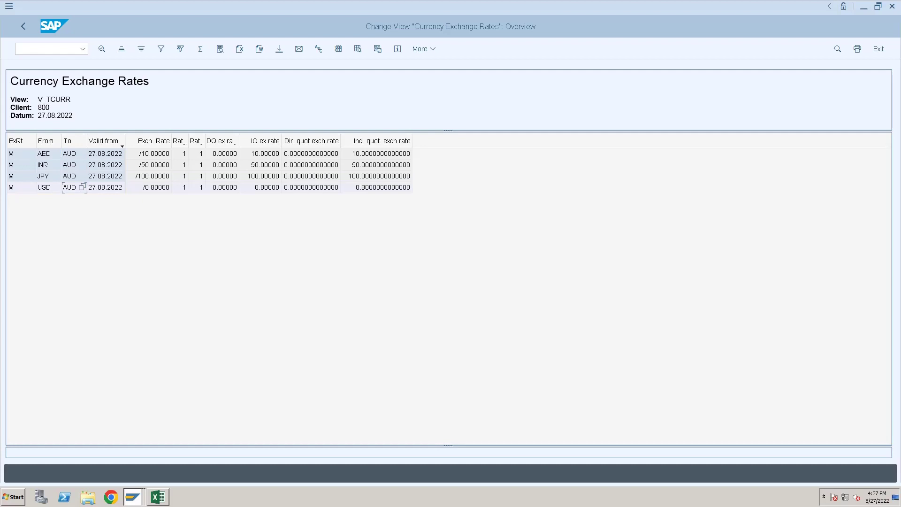
- Switch to the Market Data Transfer window and select the four rows' Error message and Status cells
{"action": "left_click", "coordinate": [133, 496]}
{"action": "left_click", "coordinate": [120, 476]}
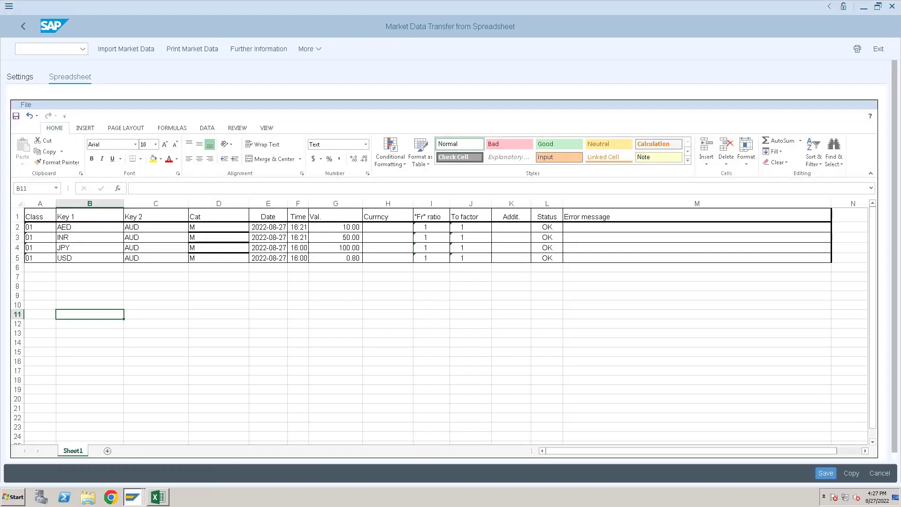
{"action": "left_click_drag", "start_coordinate": [696, 226], "coordinate": [696, 248]}
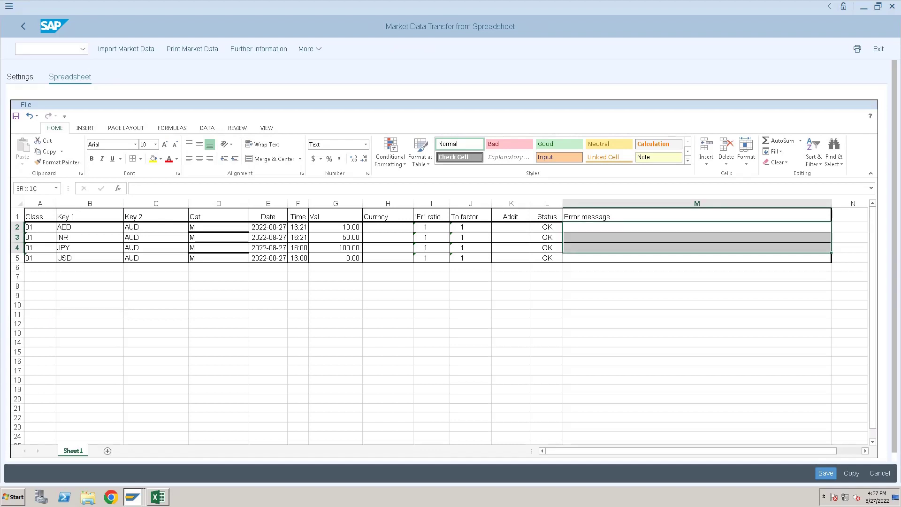
{"action": "key", "text": "ctrl+v"}
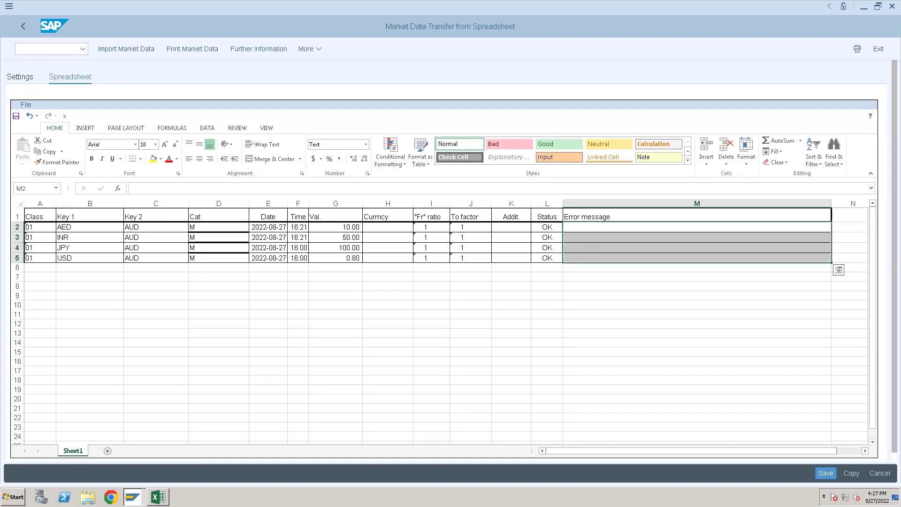
{"action": "key", "text": "Left"}
{"action": "key", "text": "shift+Down"}
{"action": "key", "text": "shift+Down"}
{"action": "key", "text": "shift+Down"}
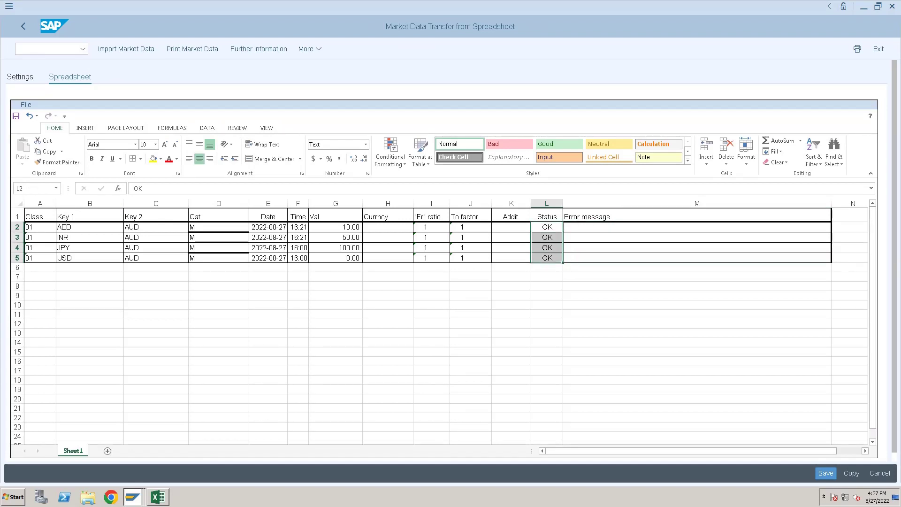